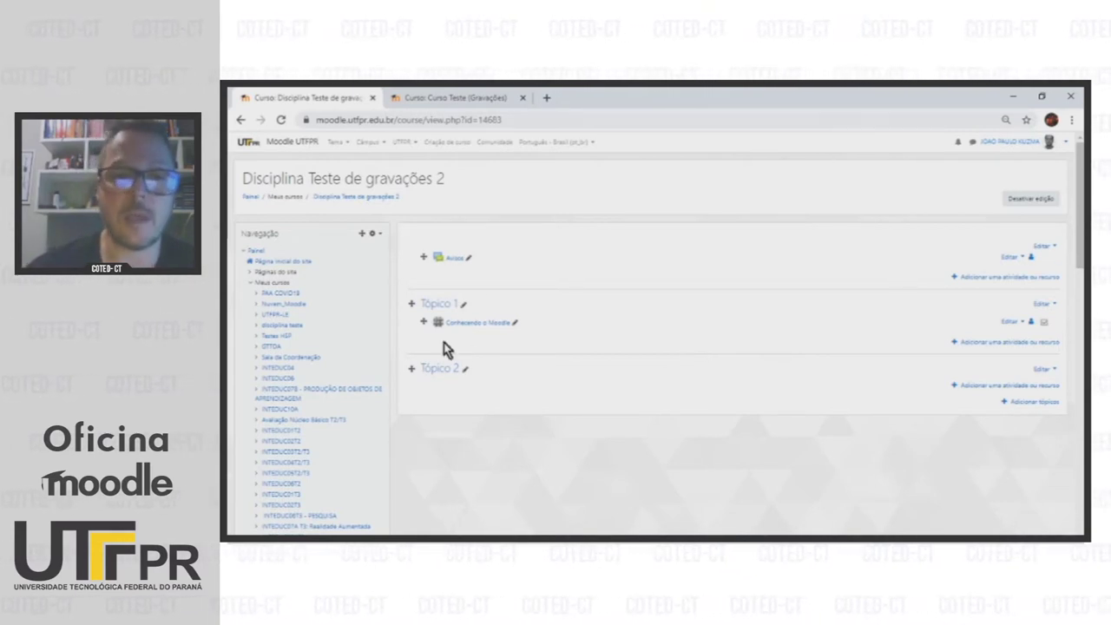
# Open the settings of the Conhecendo o Moodle wiki in Tópico 1 and expand its access restrictions.
pyautogui.click(1016, 327)
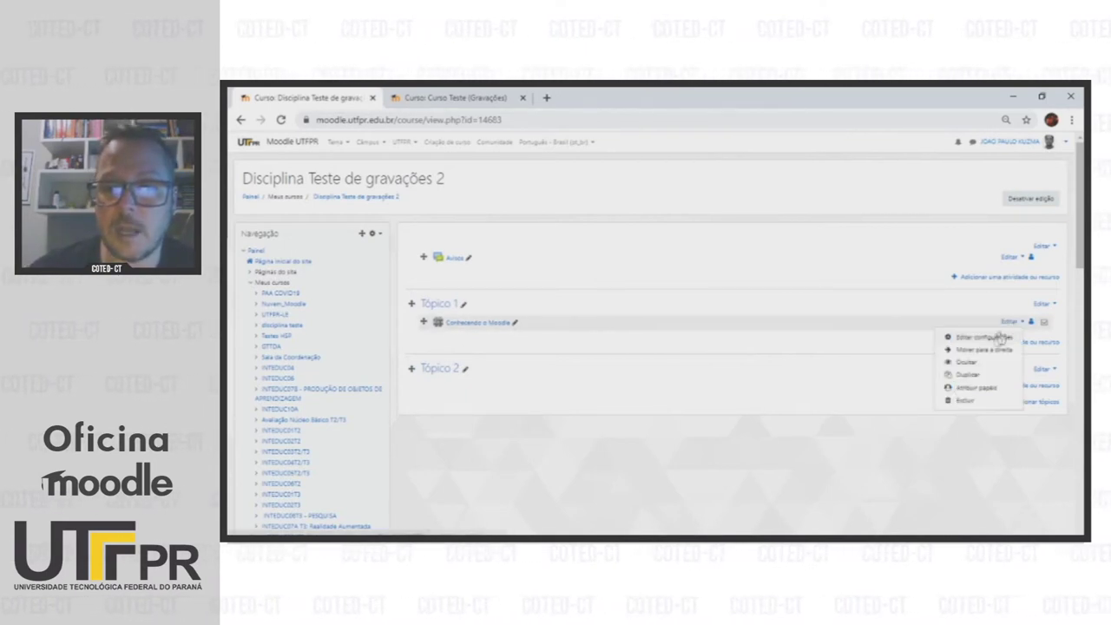
pyautogui.click(973, 335)
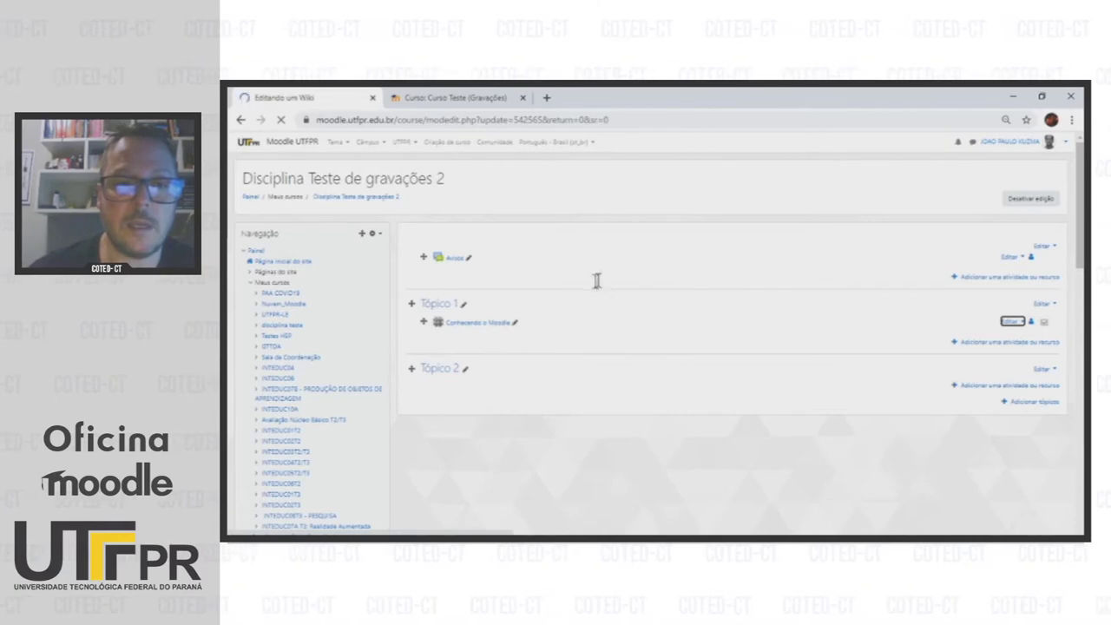
pyautogui.scroll(-4, 596, 291)
pyautogui.scroll(-2, 596, 291)
pyautogui.scroll(1, 593, 290)
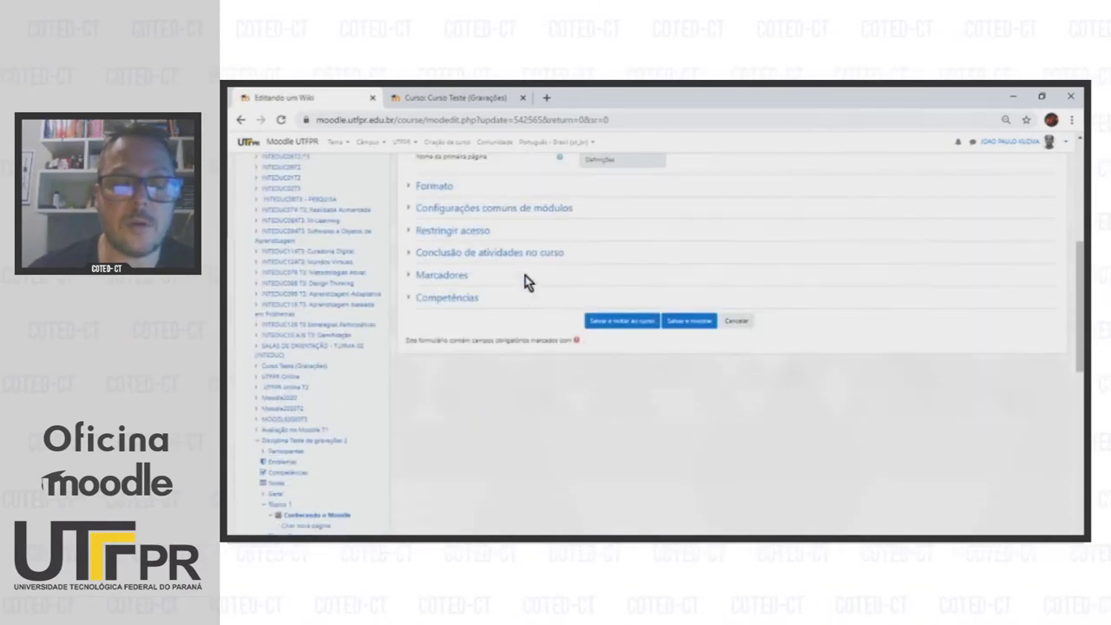
pyautogui.click(410, 233)
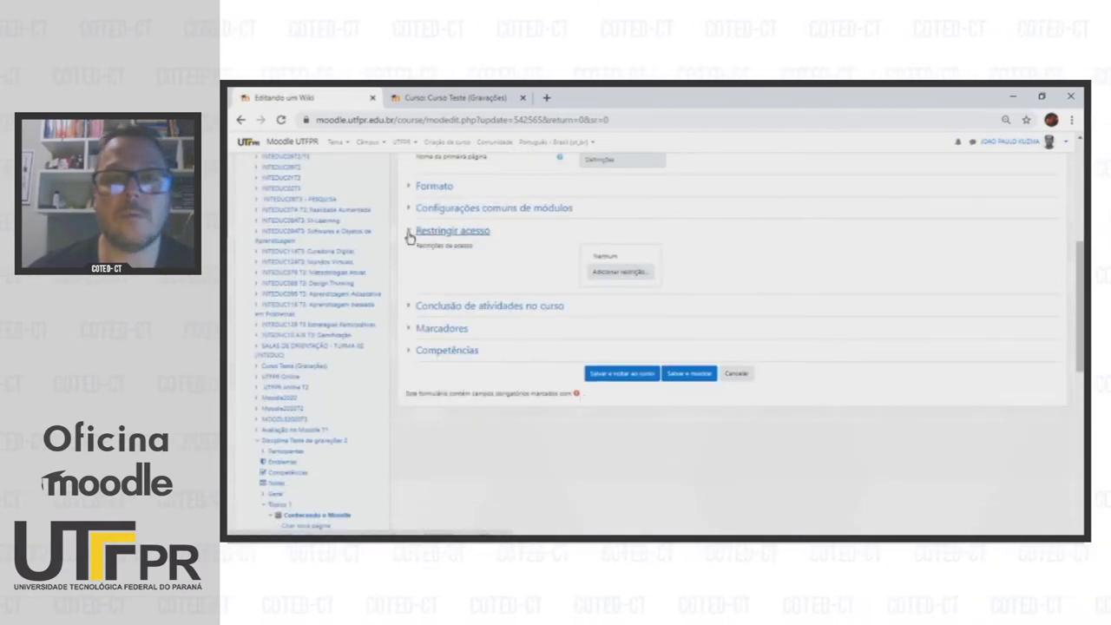
# Add a date restriction that makes the wiki available from 10 August 2020.
pyautogui.click(612, 272)
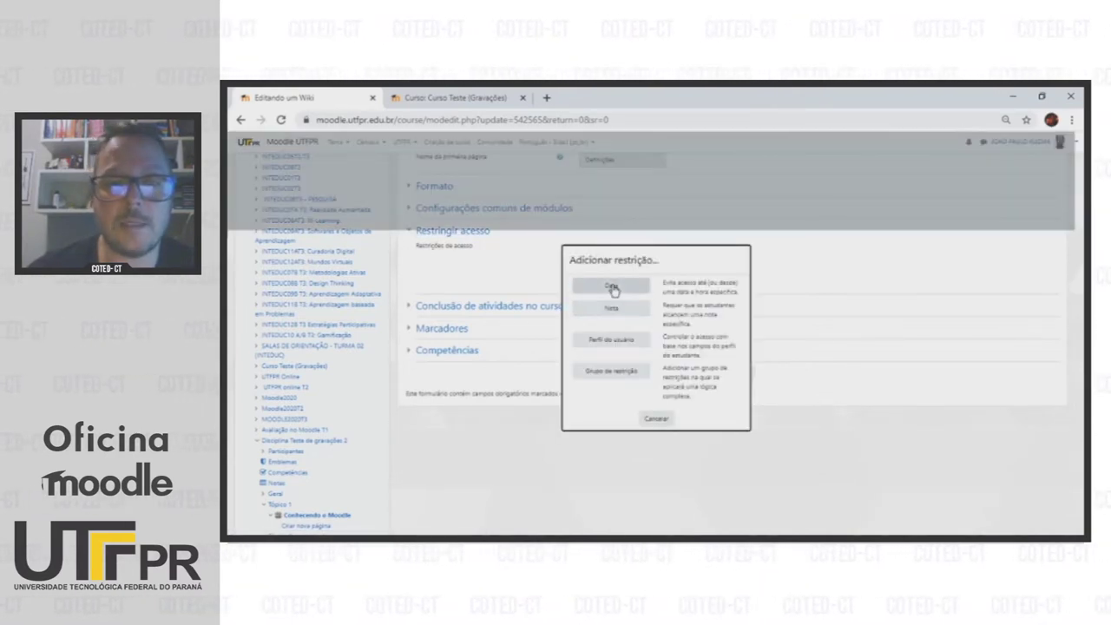
pyautogui.click(612, 284)
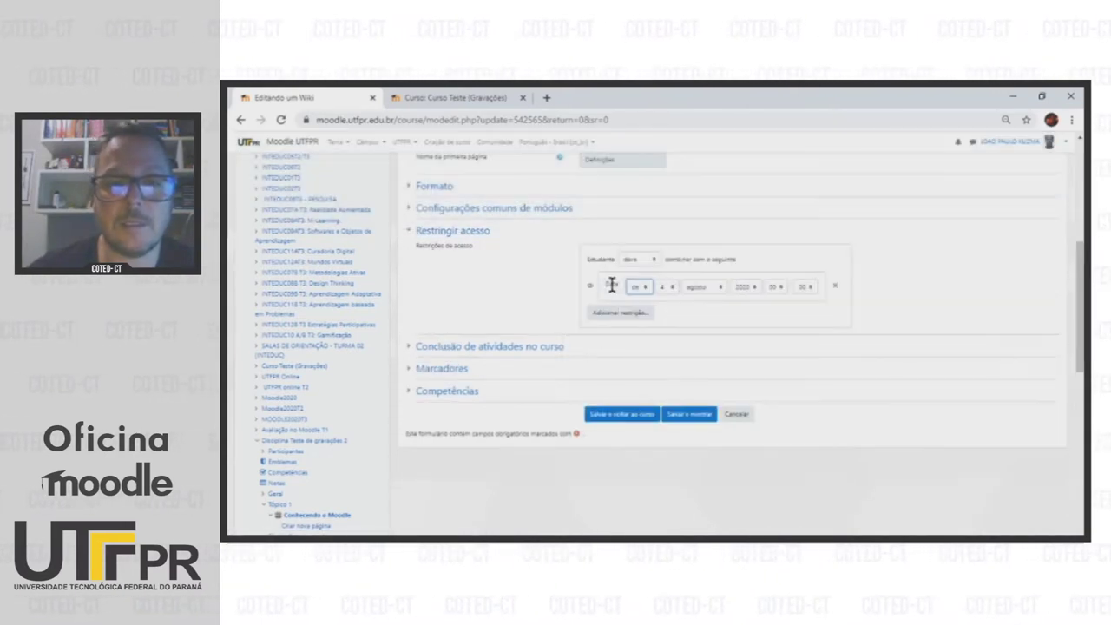
pyautogui.click(669, 289)
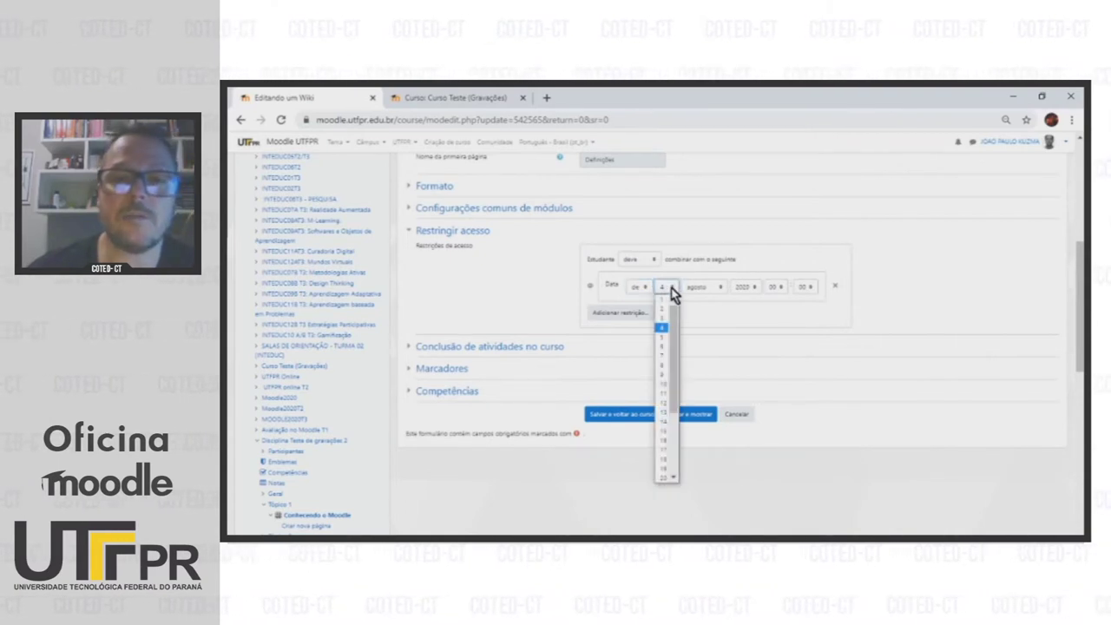
pyautogui.click(664, 385)
# Add a second date restriction that limits access to the wiki until (até) 20 August 2020.
pyautogui.click(619, 313)
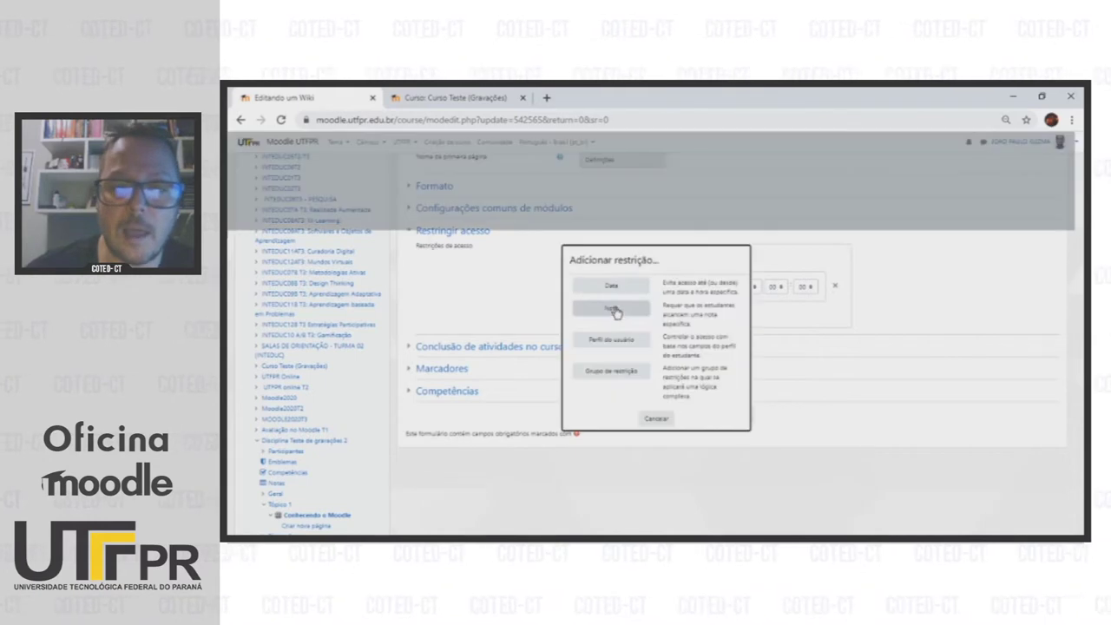
pyautogui.click(612, 288)
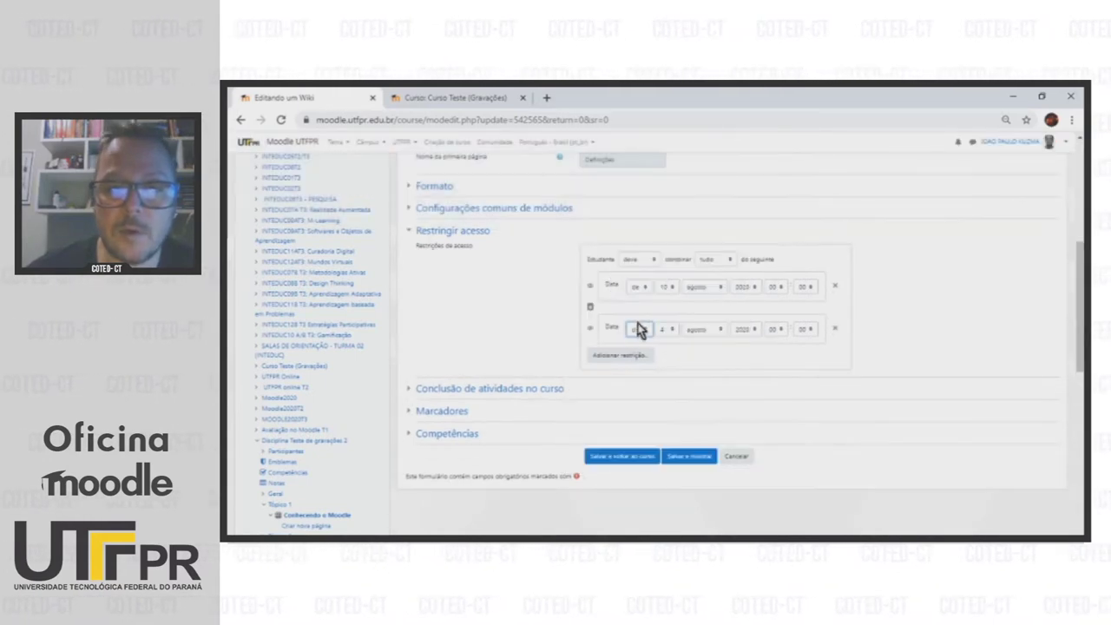
pyautogui.click(646, 333)
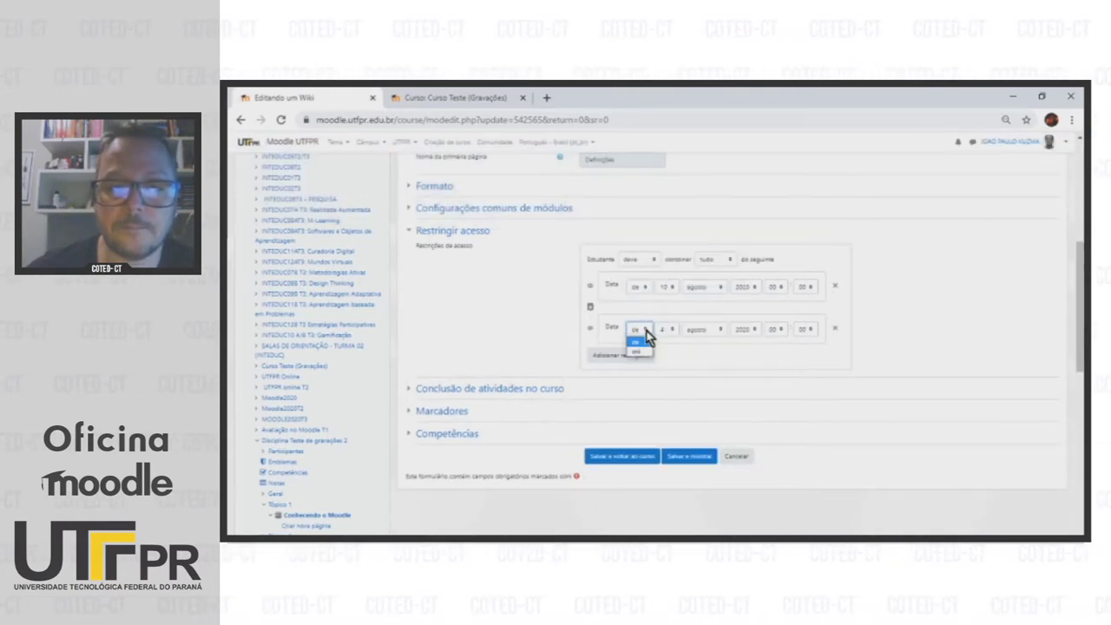
pyautogui.click(641, 351)
pyautogui.click(663, 333)
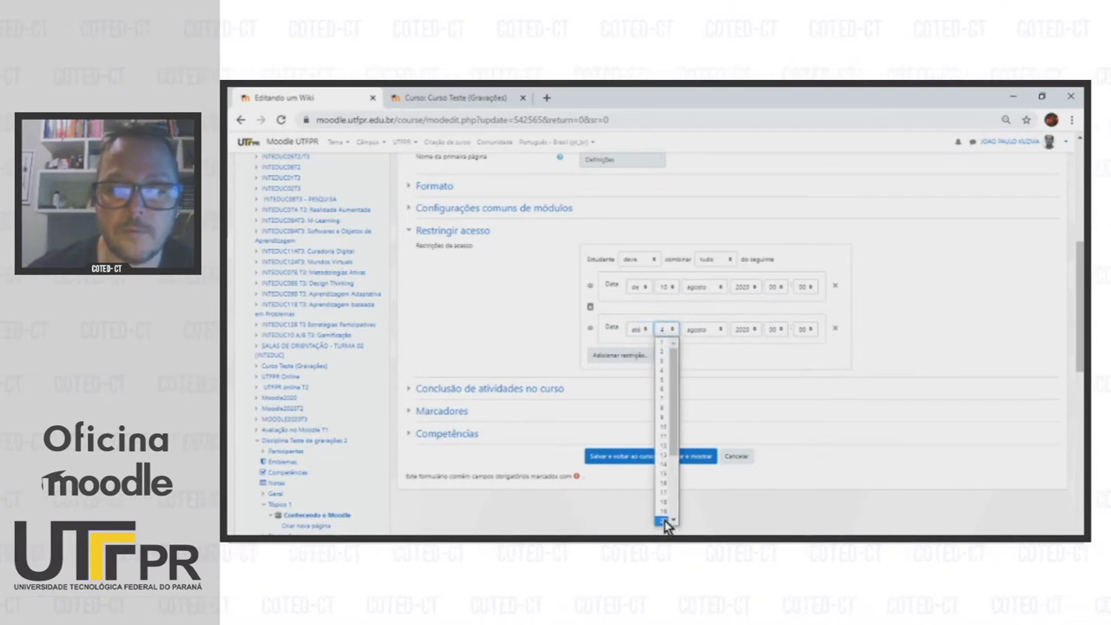
pyautogui.click(664, 519)
# Set the end date's time to 23:55, then save the wiki settings and return to the course.
pyautogui.click(776, 331)
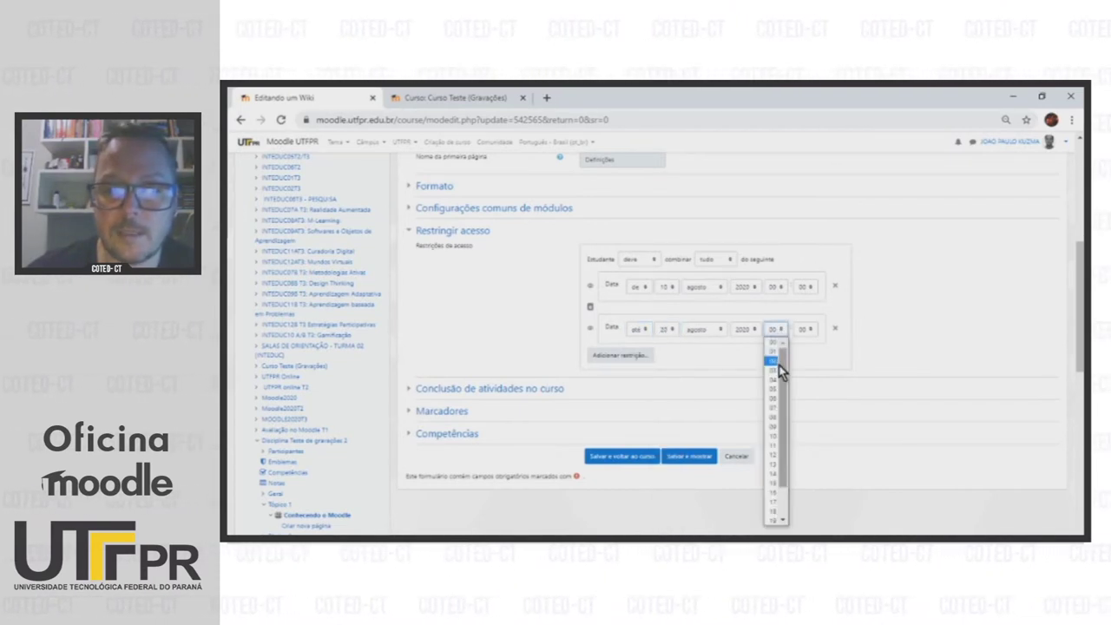
pyautogui.scroll(-2, 784, 378)
pyautogui.click(772, 520)
pyautogui.click(806, 331)
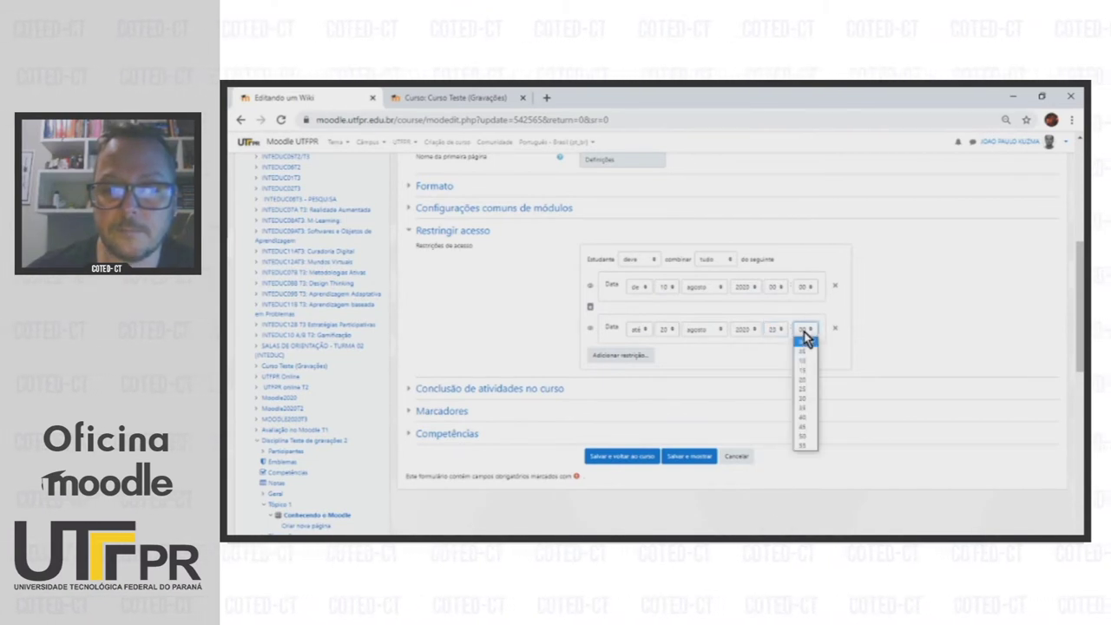
pyautogui.click(811, 457)
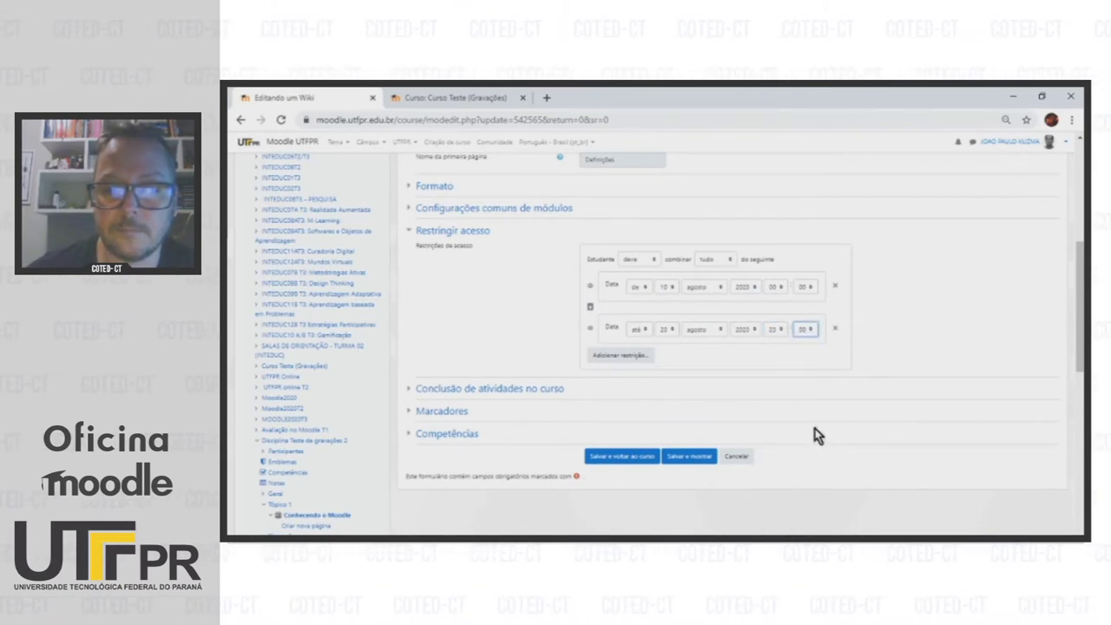
pyautogui.click(623, 460)
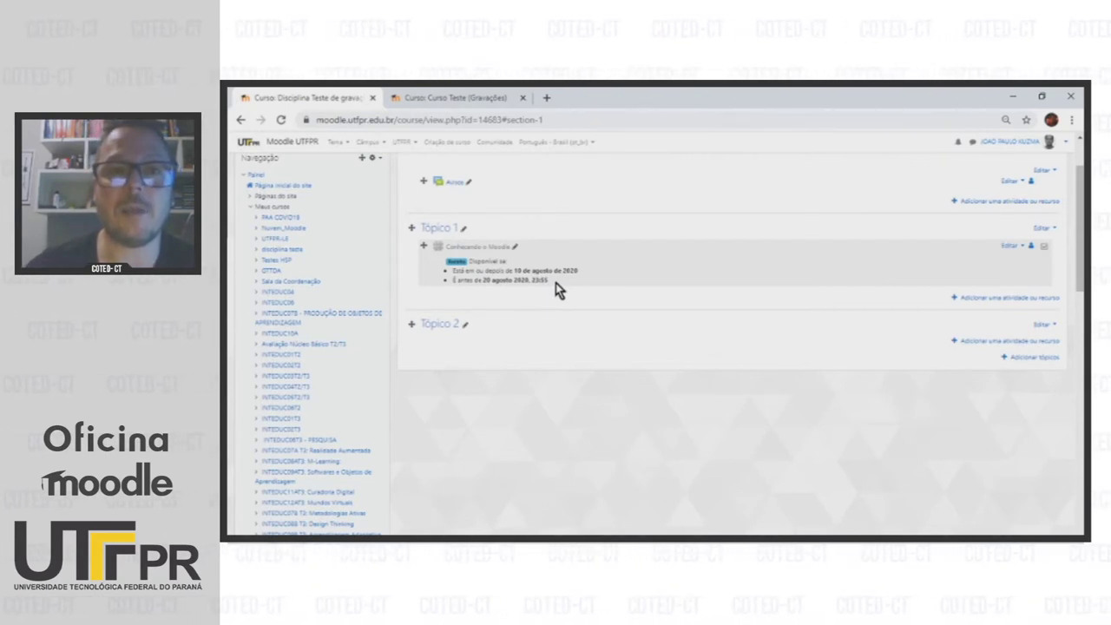
# Open the course's gradebook setup (Configuração do Livro de Notas) and start adding a new grade item.
pyautogui.scroll(-5, 555, 283)
pyautogui.scroll(-10, 556, 283)
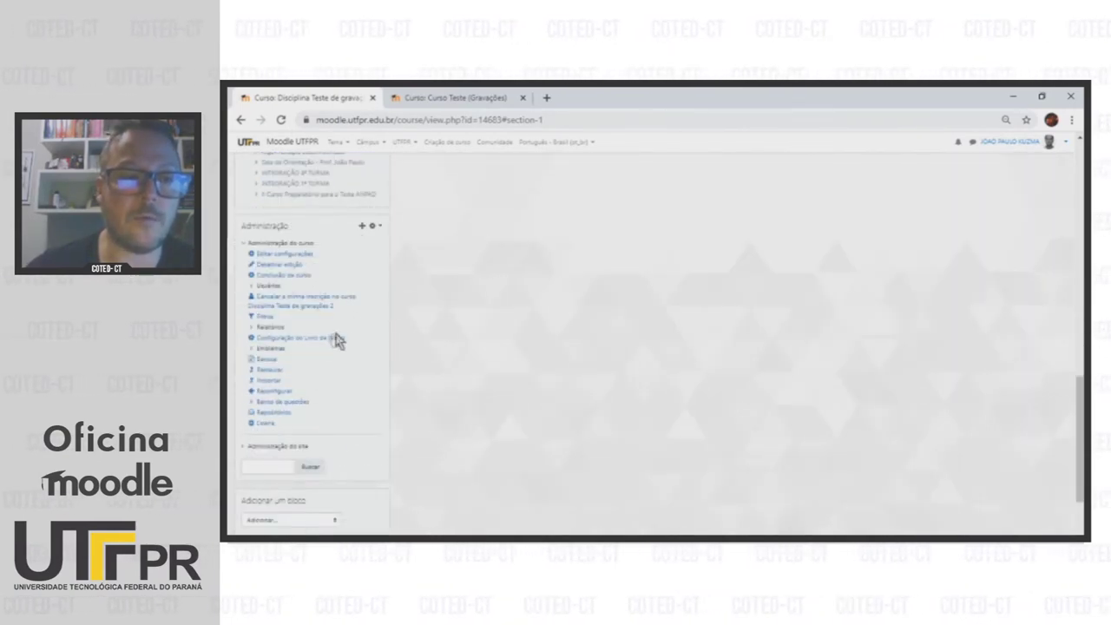
pyautogui.click(325, 341)
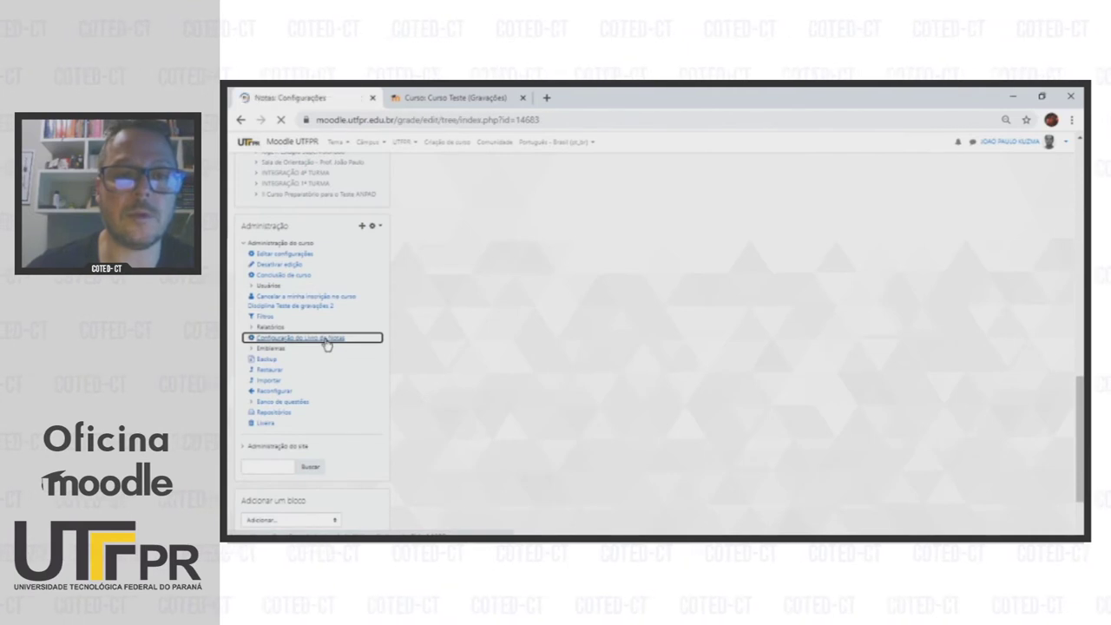
pyautogui.scroll(-3, 537, 350)
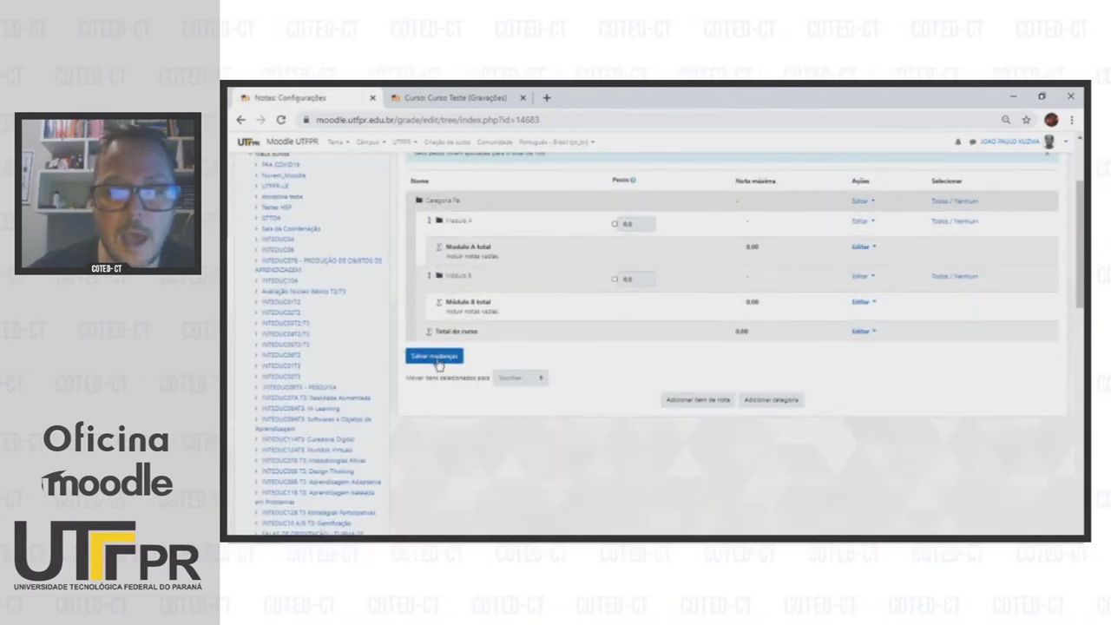
pyautogui.click(708, 403)
# Name the new grade item "Nota da Wiki" and set its maximum grade to 50.
pyautogui.click(611, 263)
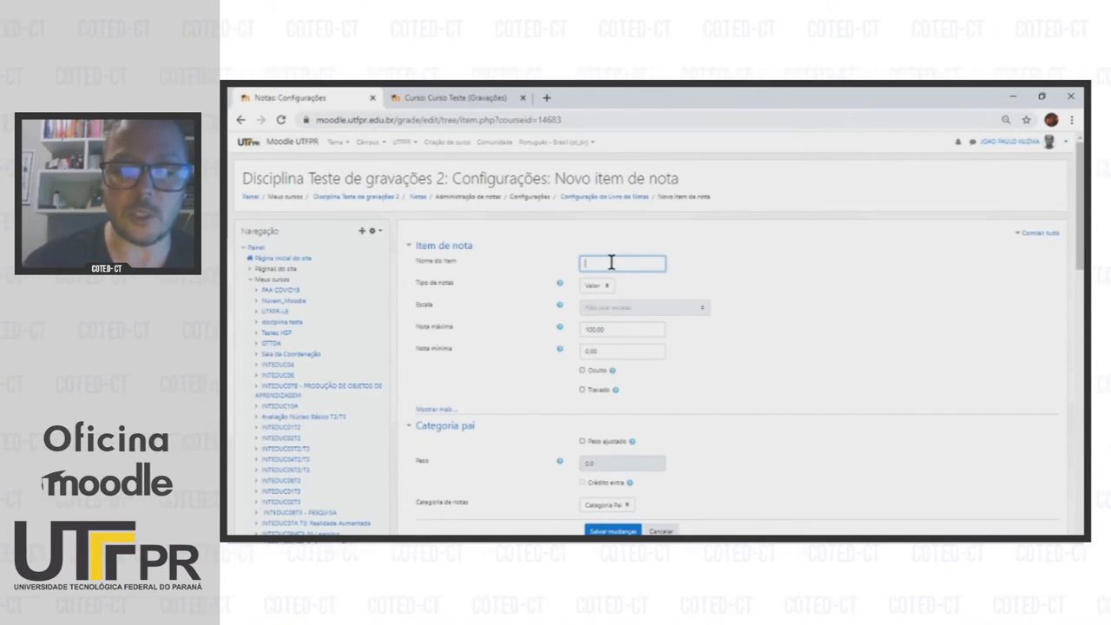
pyautogui.write('Nota de')
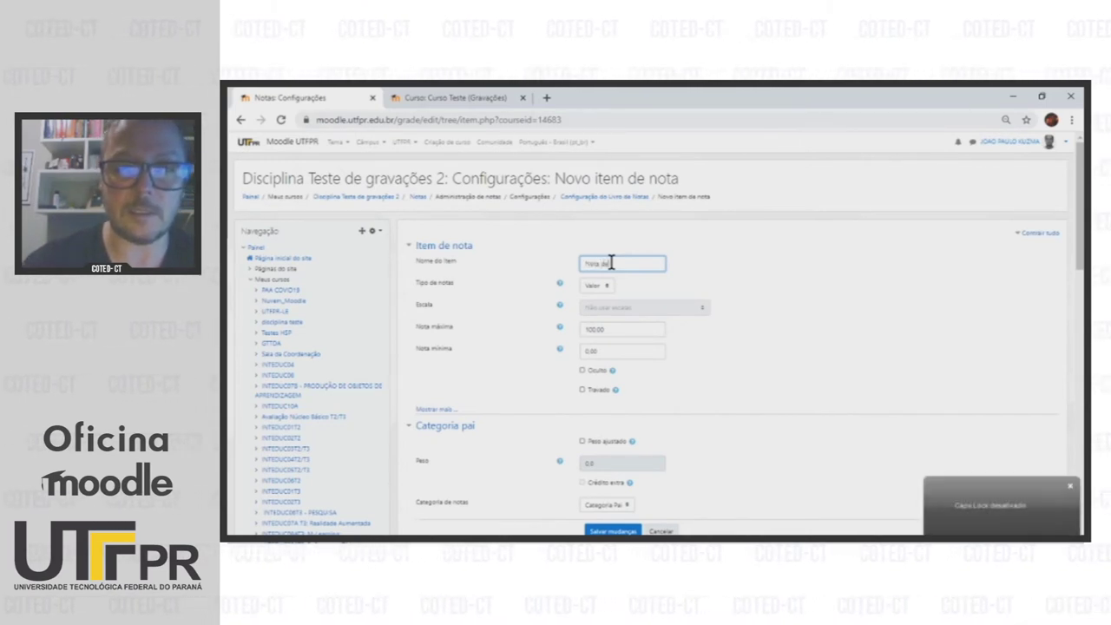
pyautogui.press('capslock')
pyautogui.write('teste')
pyautogui.click(799, 322)
pyautogui.scroll(-1, 719, 343)
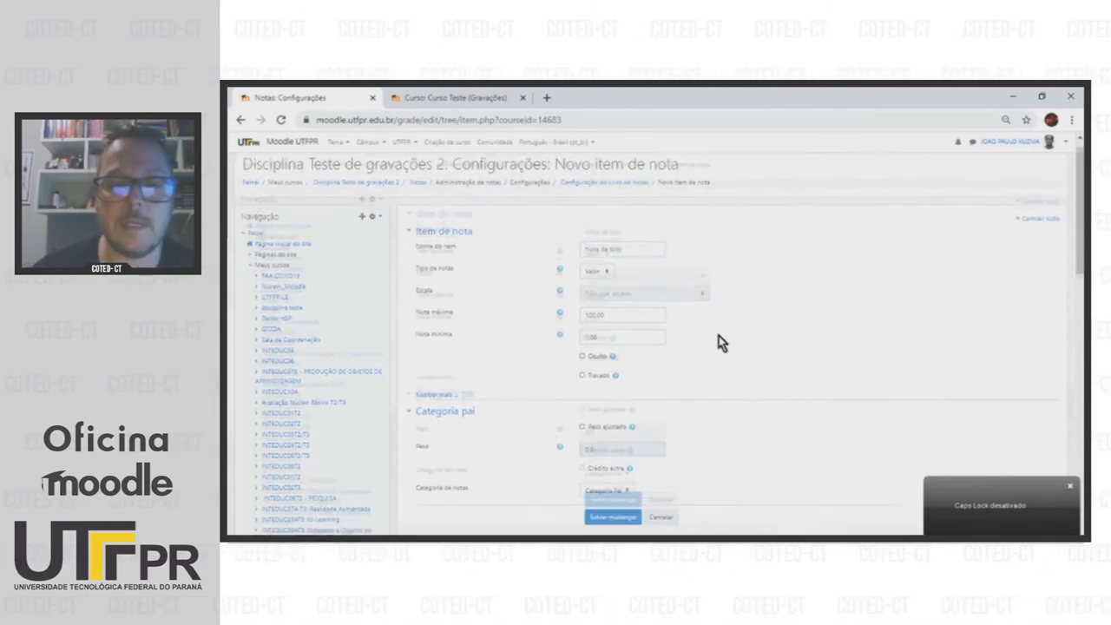
pyautogui.moveTo(660, 266); pyautogui.dragTo(566, 271)
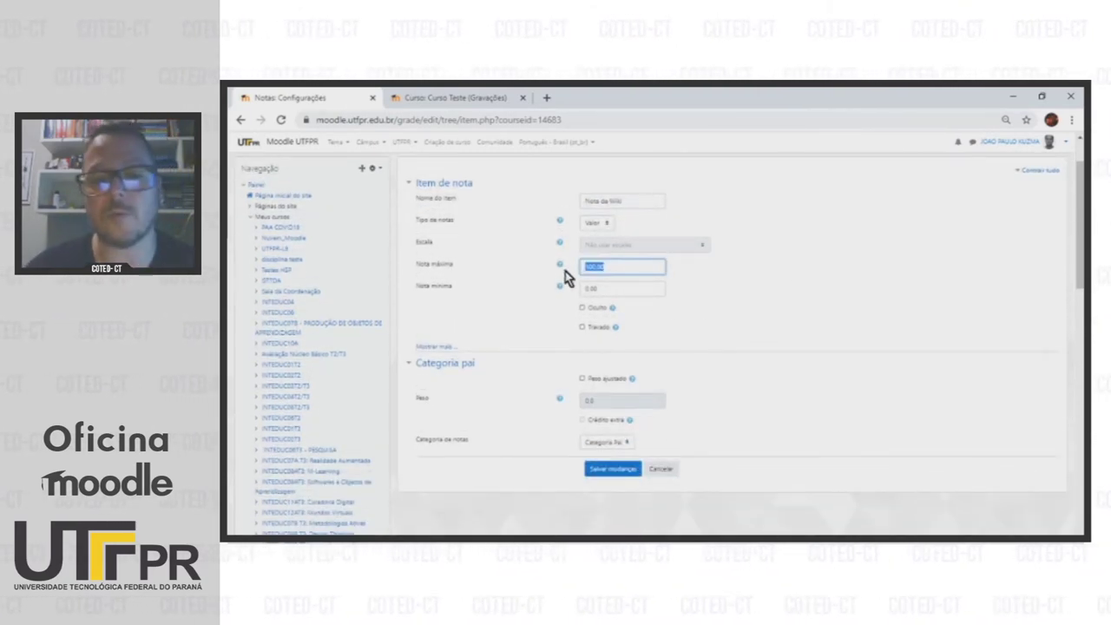
pyautogui.write('50')
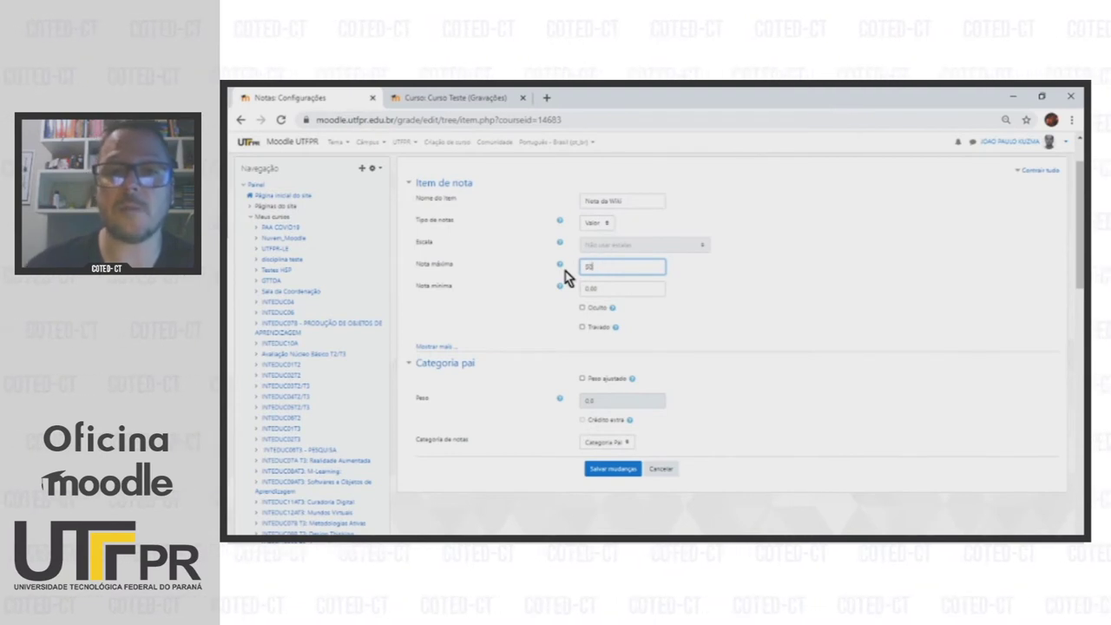
pyautogui.click(850, 361)
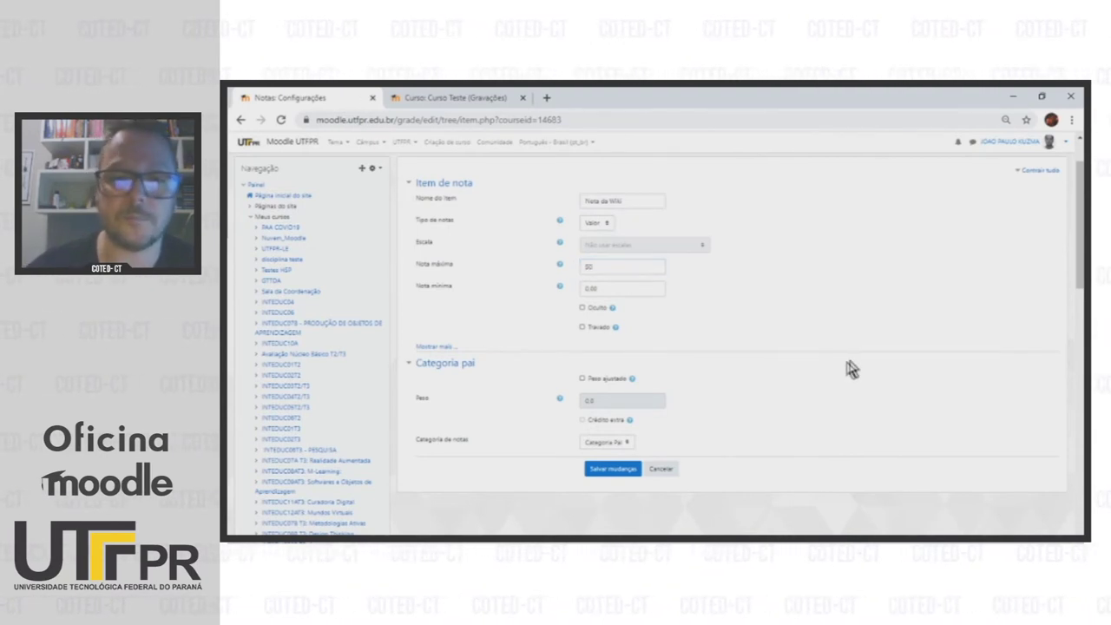
# Assign the grade item to the Modulo A category and save the changes.
pyautogui.scroll(-2, 850, 361)
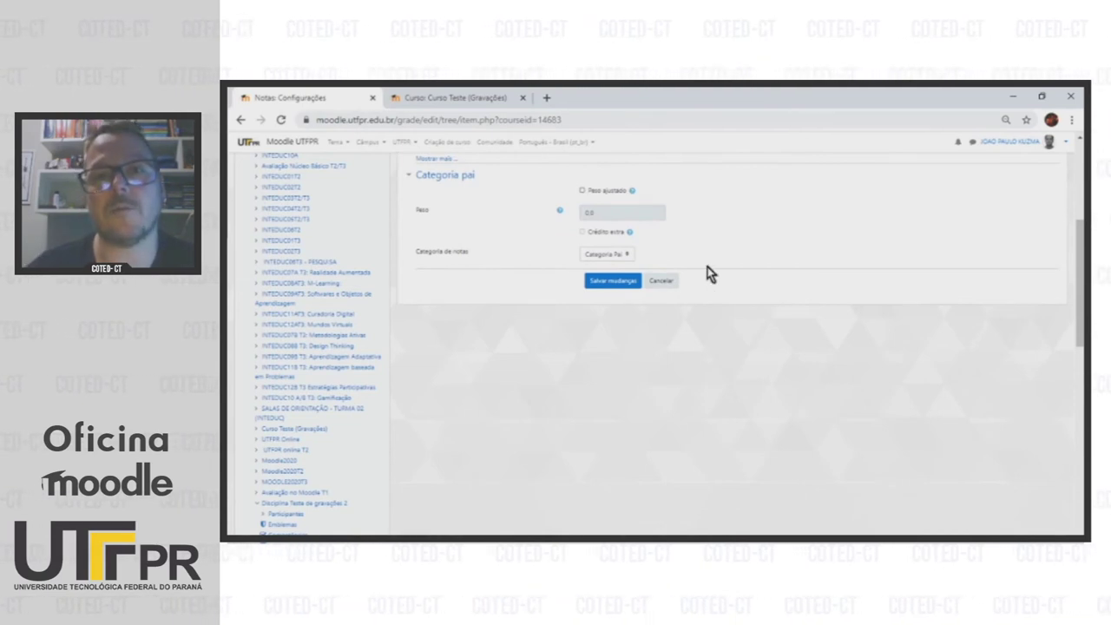
pyautogui.click(621, 257)
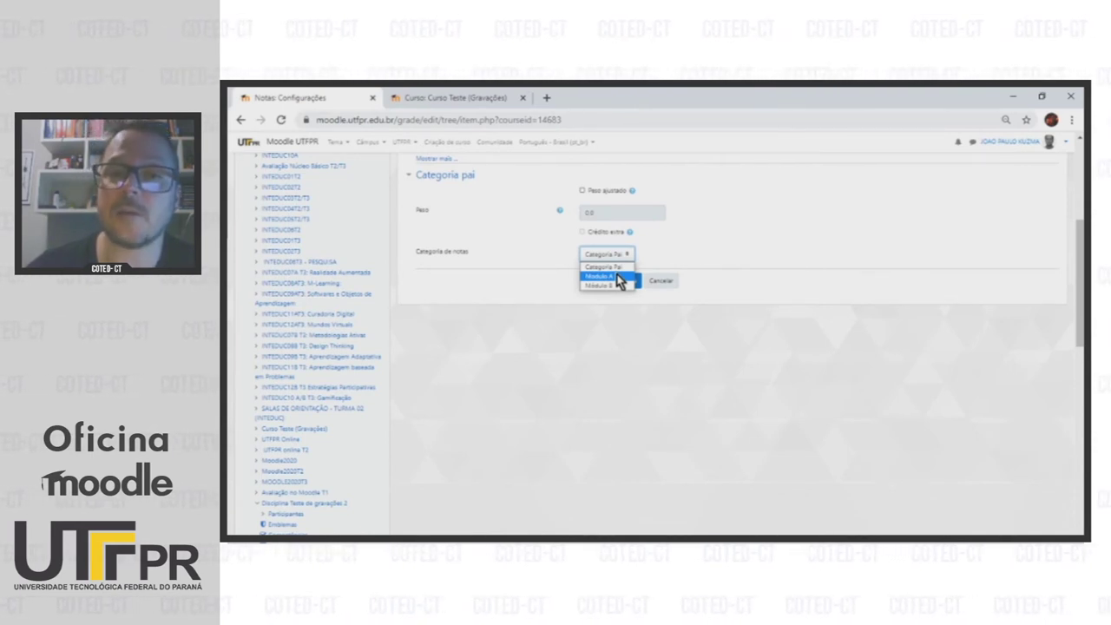
pyautogui.click(620, 276)
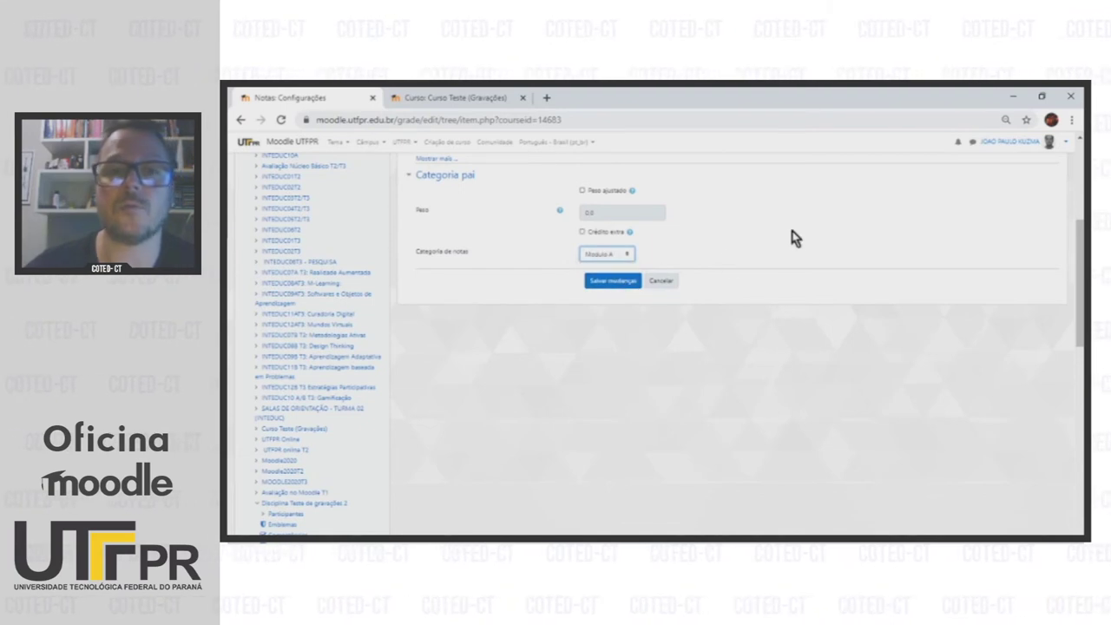
pyautogui.click(611, 280)
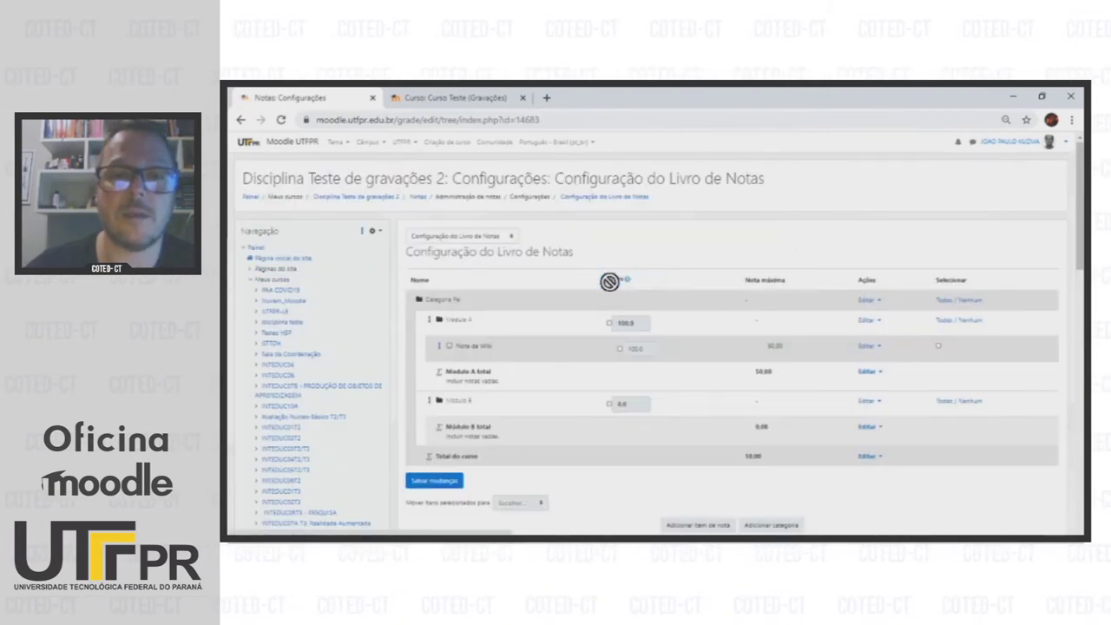
# Review the categories and items in the gradebook setup, then open the course's grader report.
pyautogui.scroll(-3, 657, 288)
pyautogui.scroll(2, 660, 288)
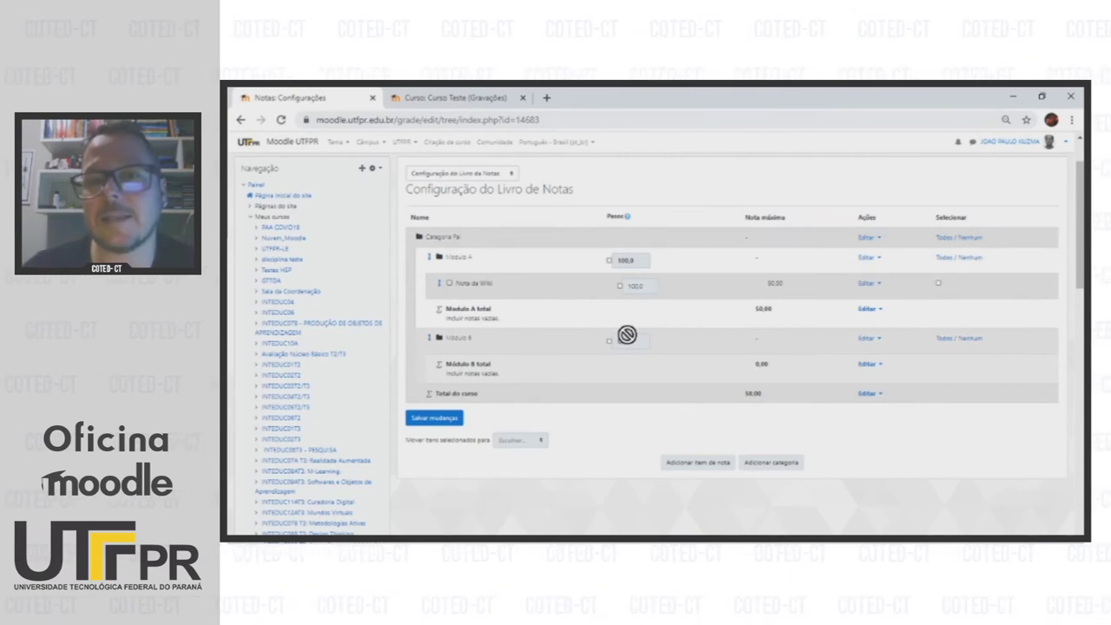
pyautogui.scroll(-3, 636, 305)
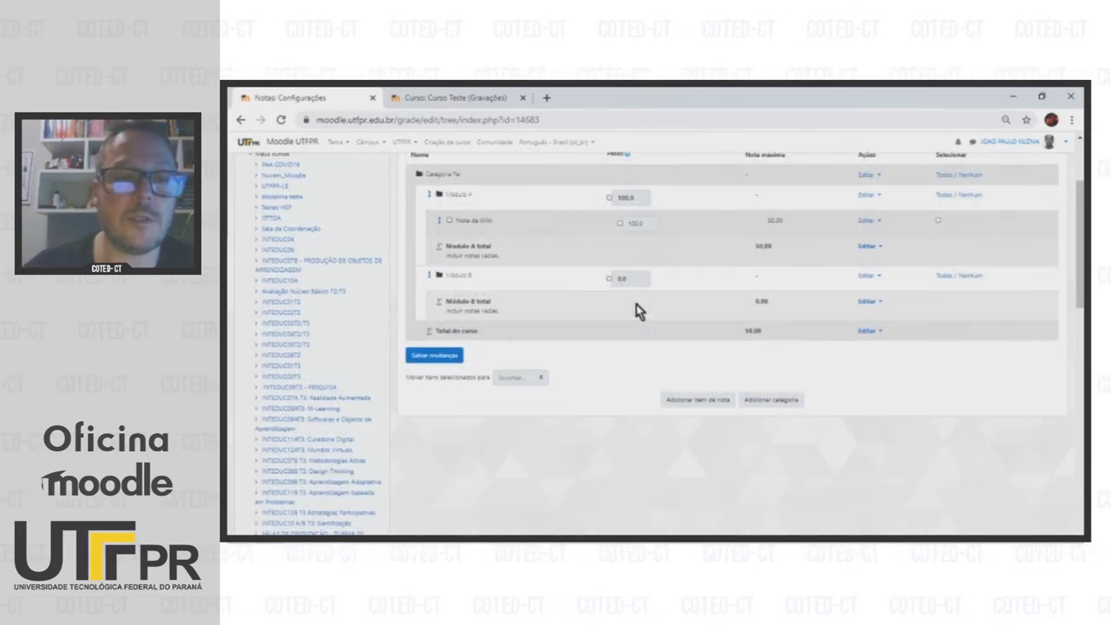
pyautogui.scroll(-5, 636, 305)
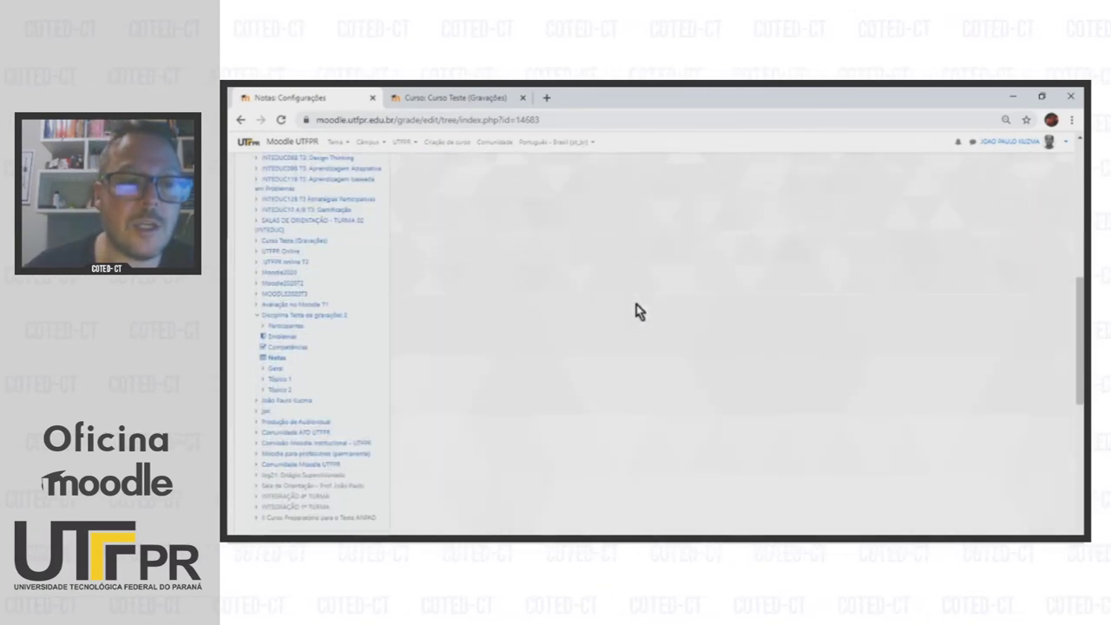
pyautogui.click(280, 360)
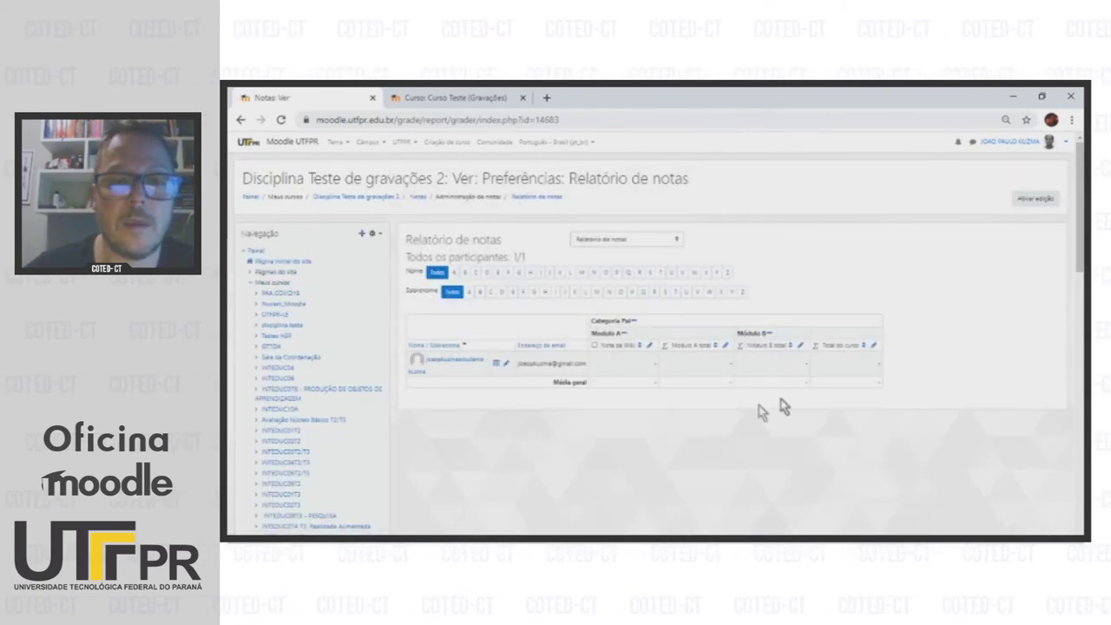
# Open the grade entry view for Nota da Wiki and go to the student's grade and feedback fields.
pyautogui.click(648, 348)
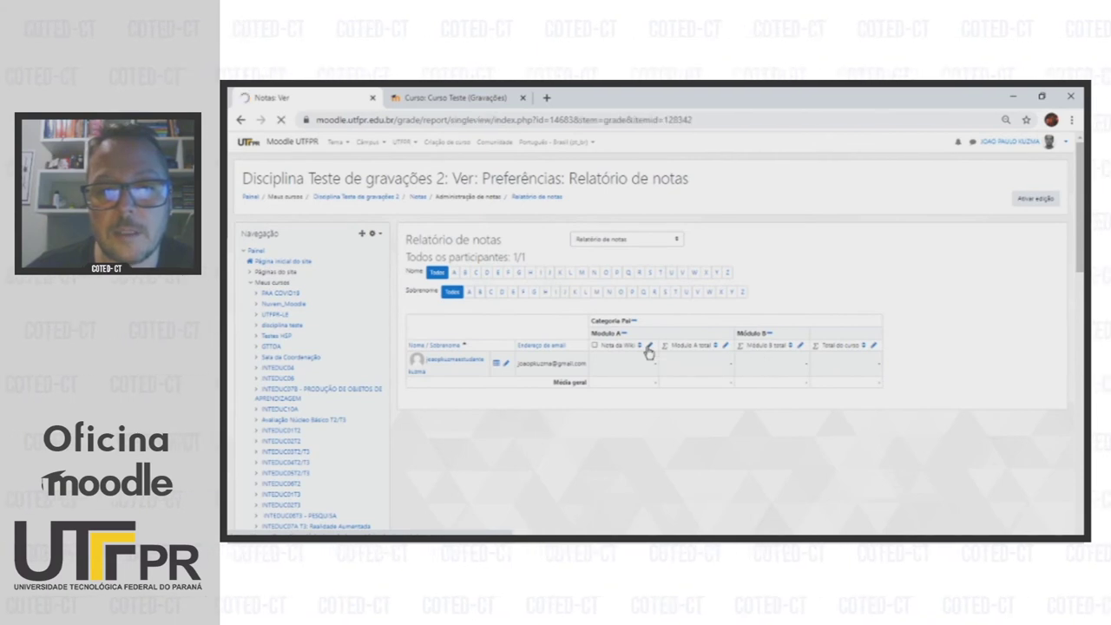
pyautogui.scroll(-1, 853, 363)
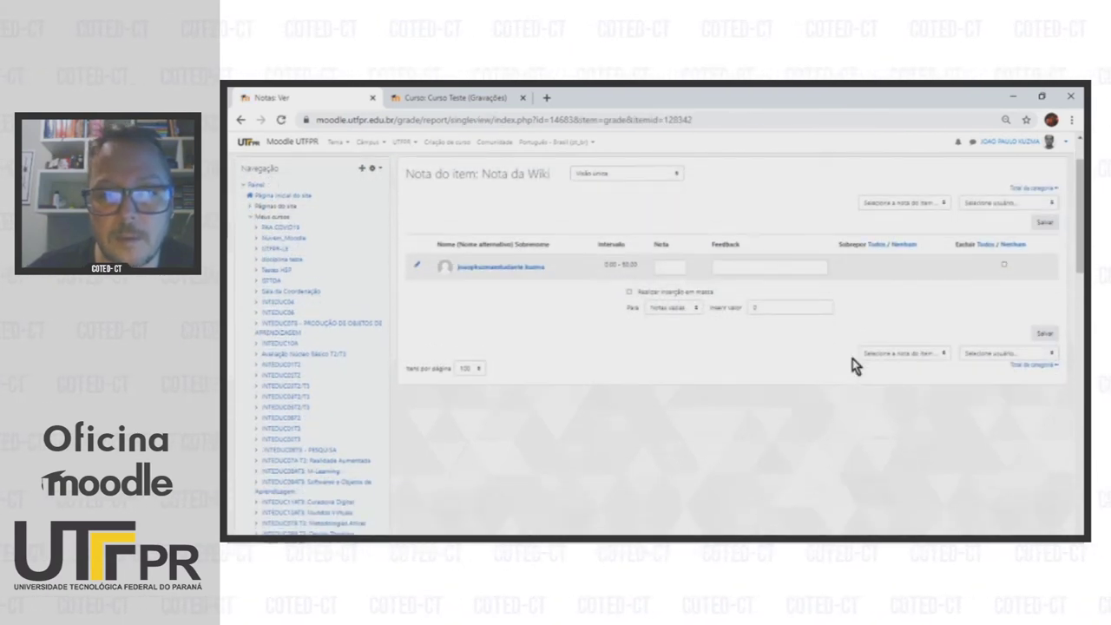
pyautogui.click(661, 269)
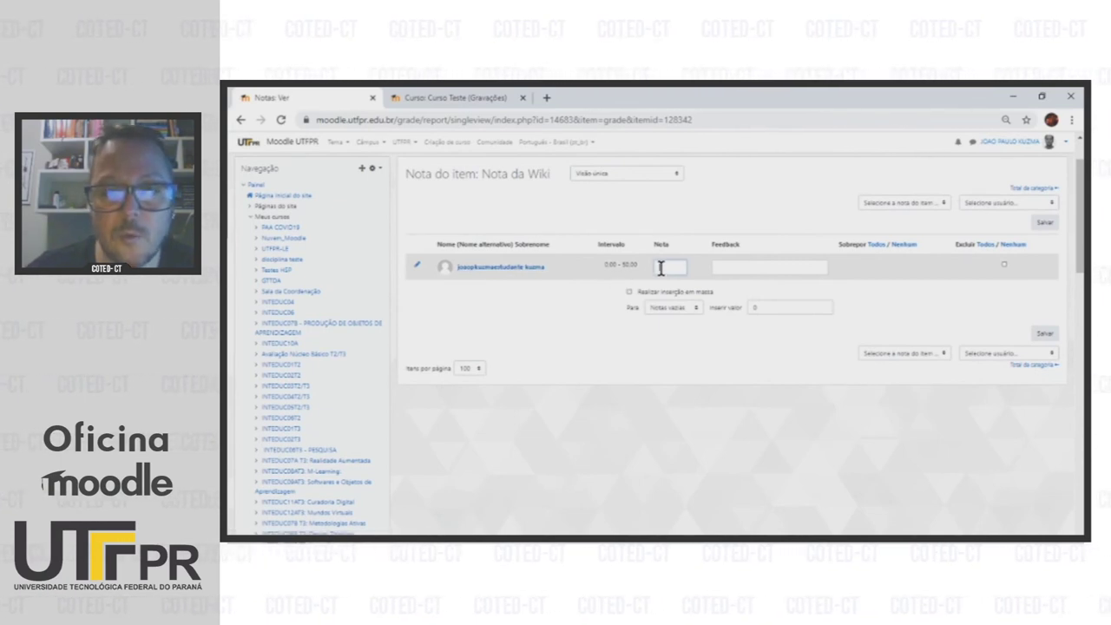
pyautogui.click(746, 266)
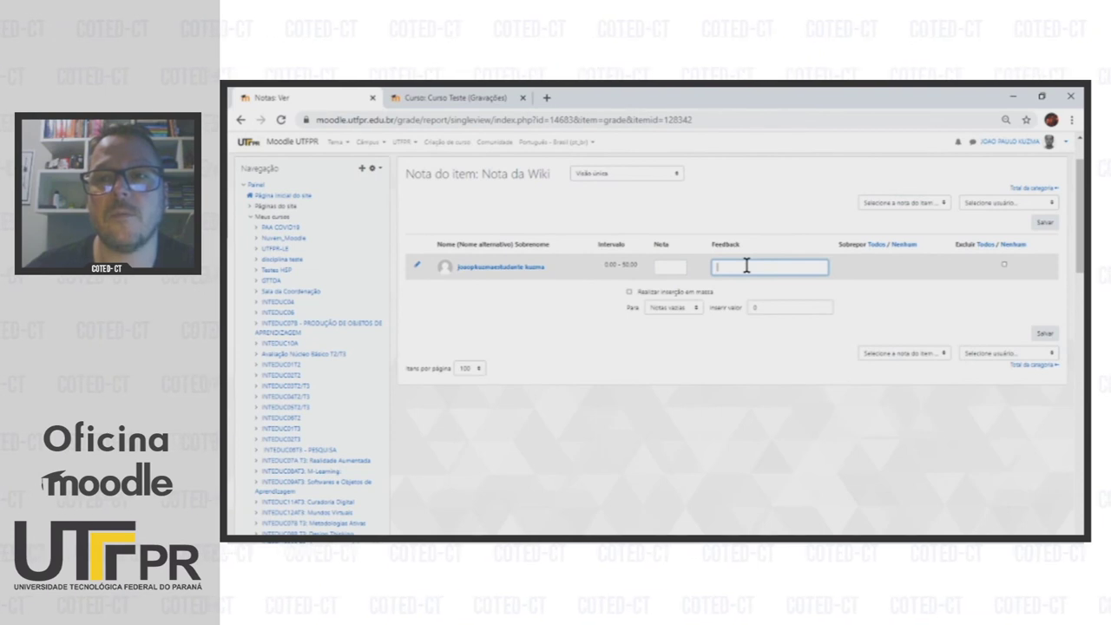